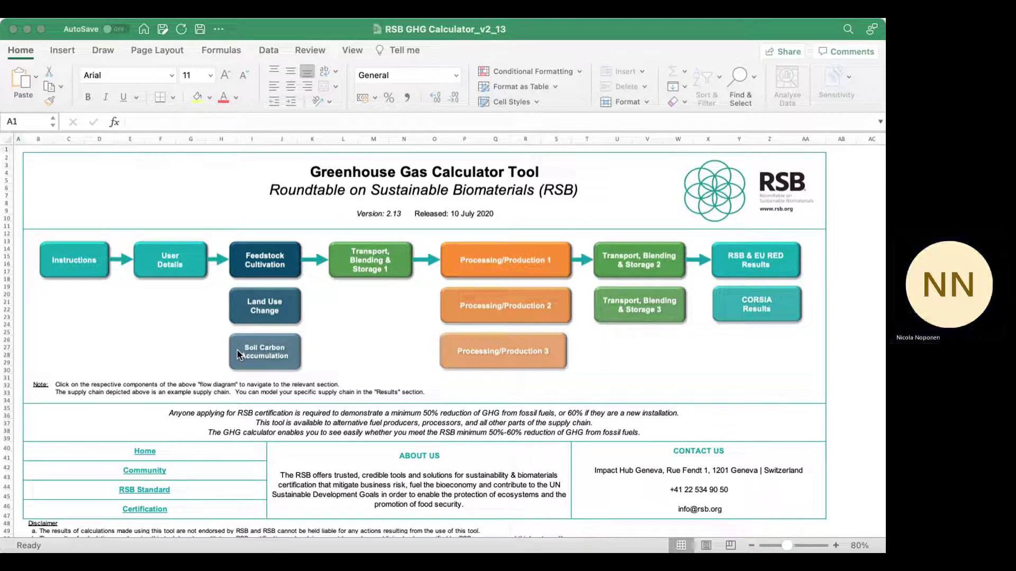
- Look over the Instructions sheet, then return to the Home flow-diagram page
click(75, 259)
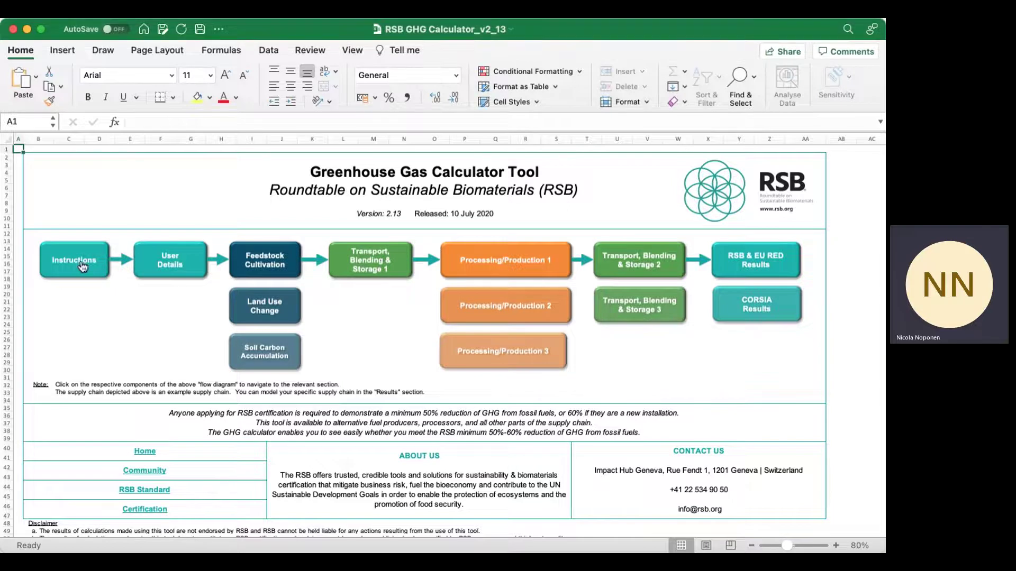
click(81, 258)
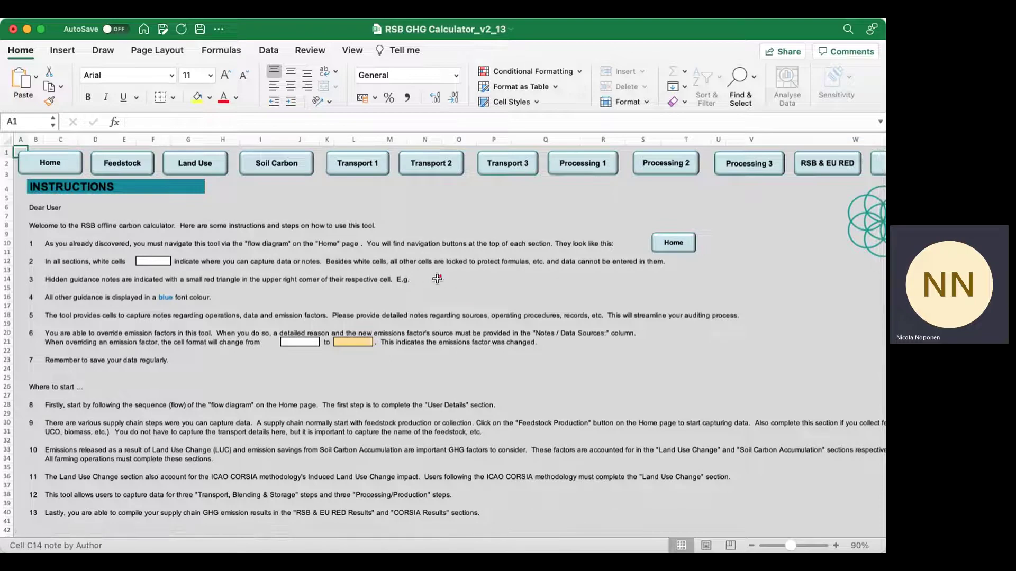
mouse_move(437, 279)
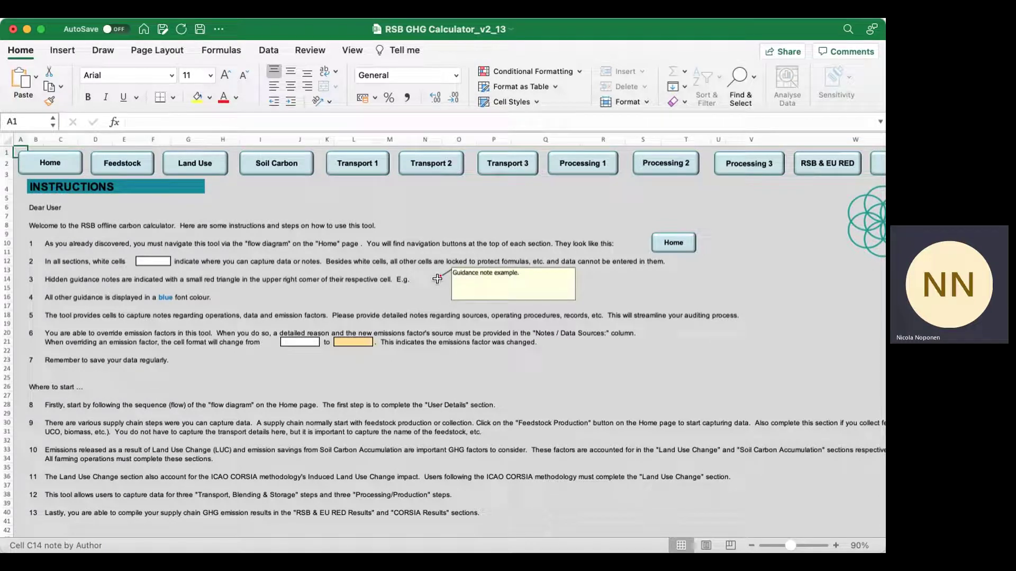
click(77, 164)
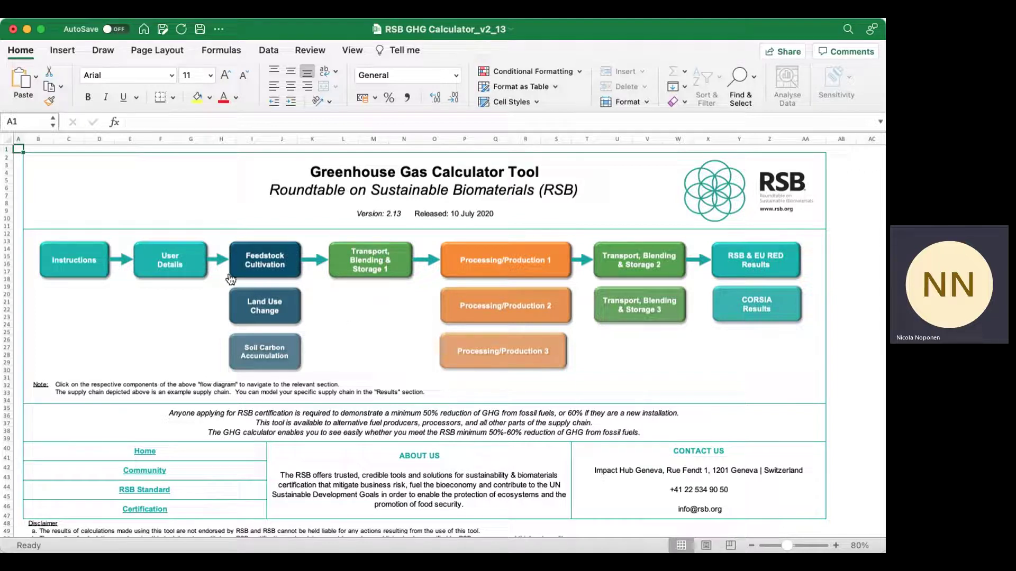
- In Feedstock Cultivation, show the fertiliser rows at F48 and their emission factors in columns M–P
click(252, 264)
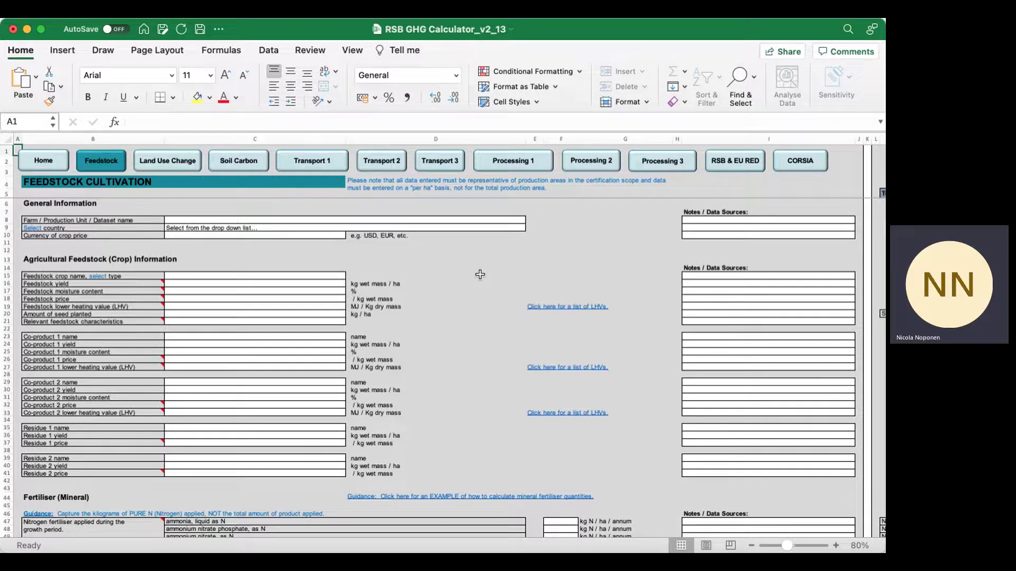
scroll(480, 274, down, 3)
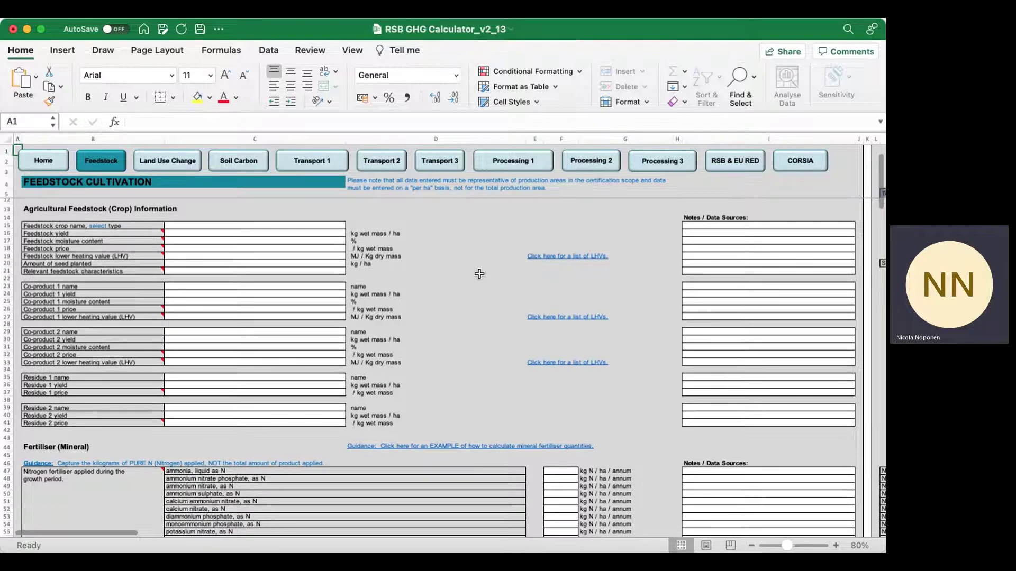
scroll(200, 324, down, 5)
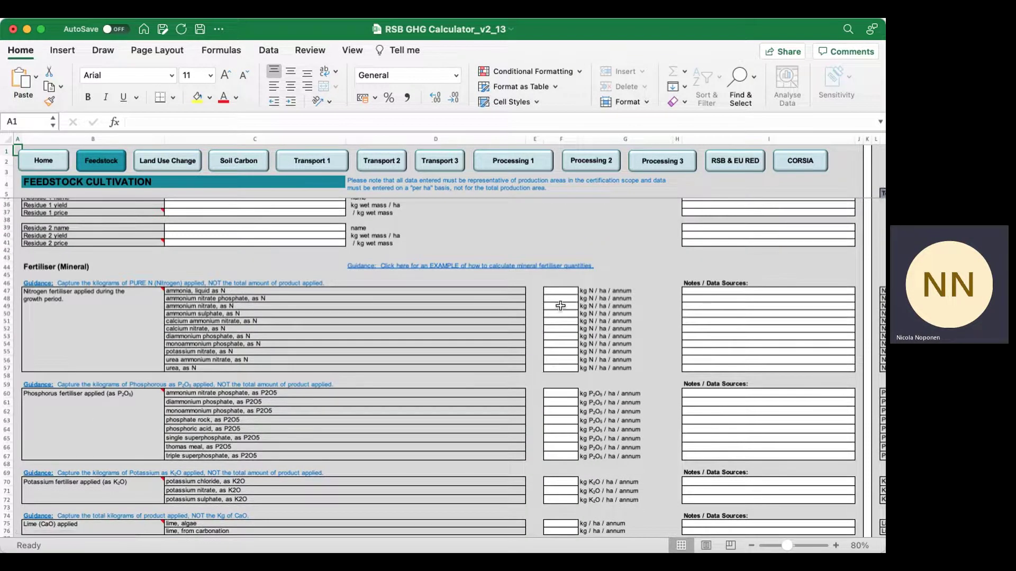
click(561, 302)
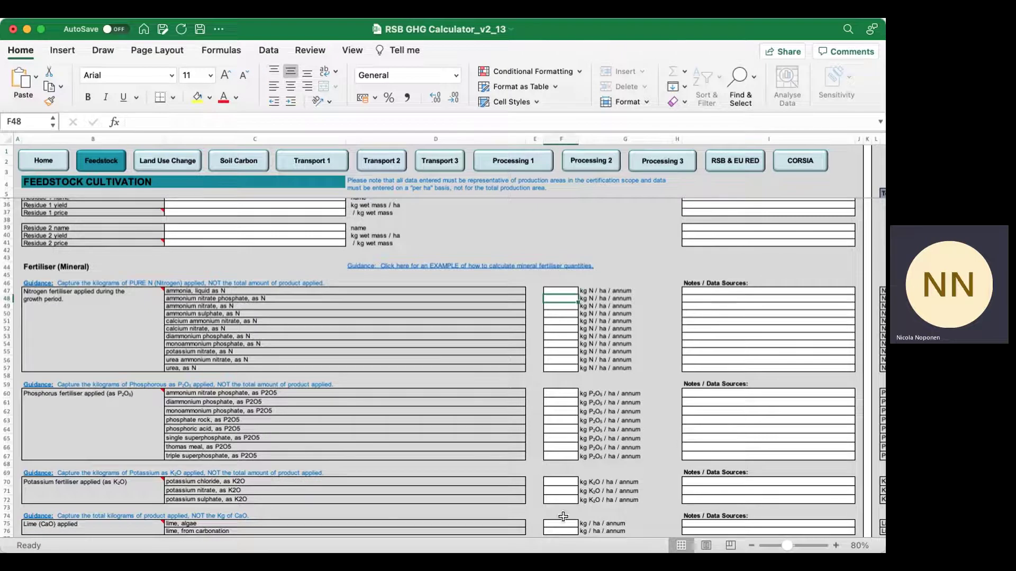
scroll(603, 455, right, 5)
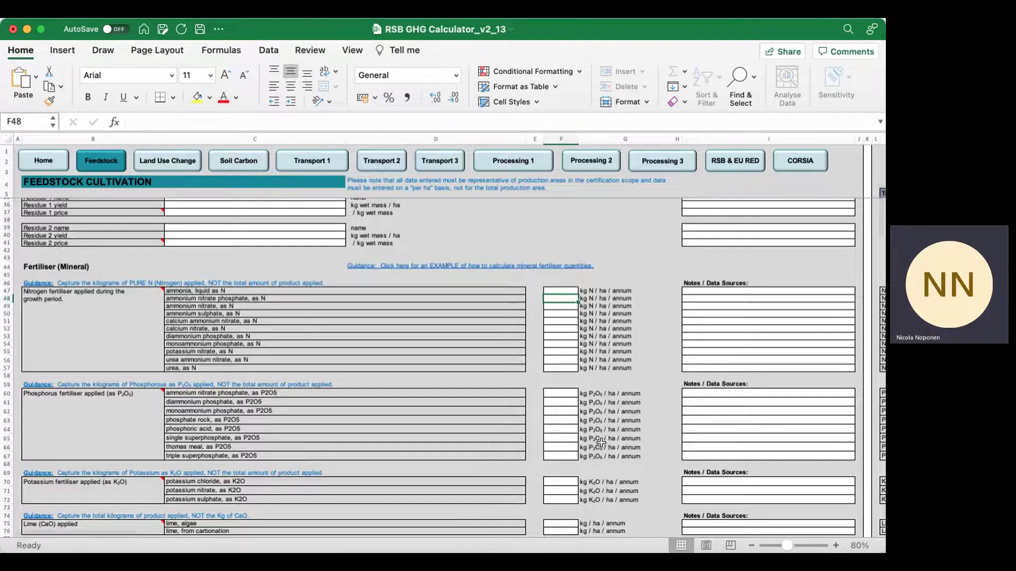
scroll(602, 437, right, 3)
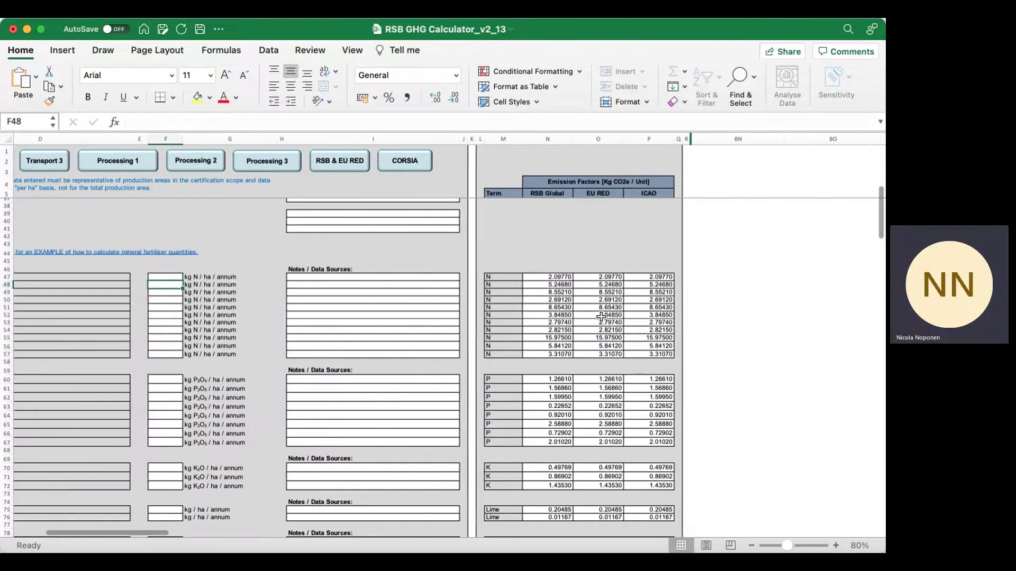
click(556, 277)
- Check the O47 and P47 factors, then set RSB Global N47 and EU RED O47 to 3
click(615, 276)
click(659, 277)
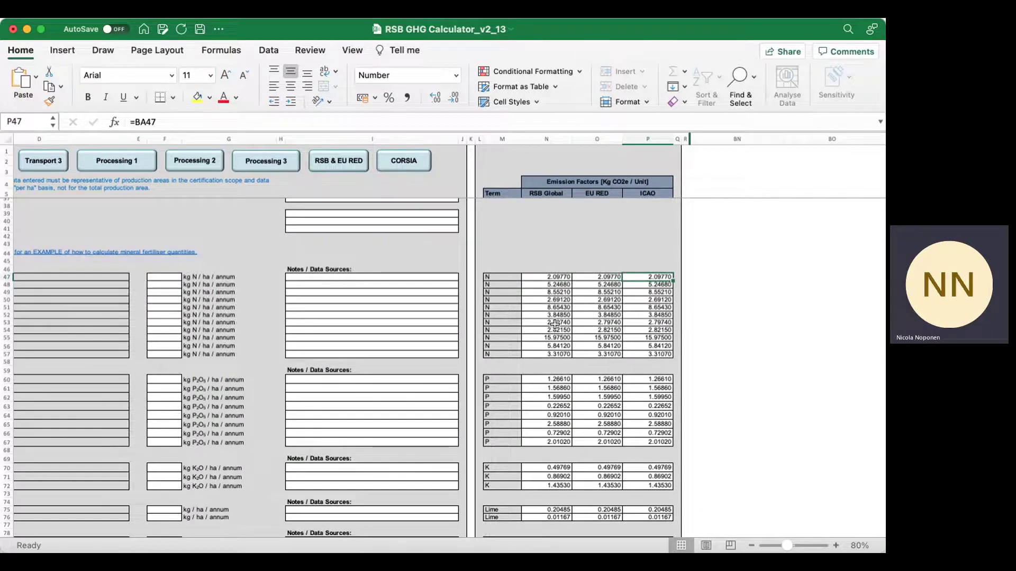
click(562, 277)
text(3)
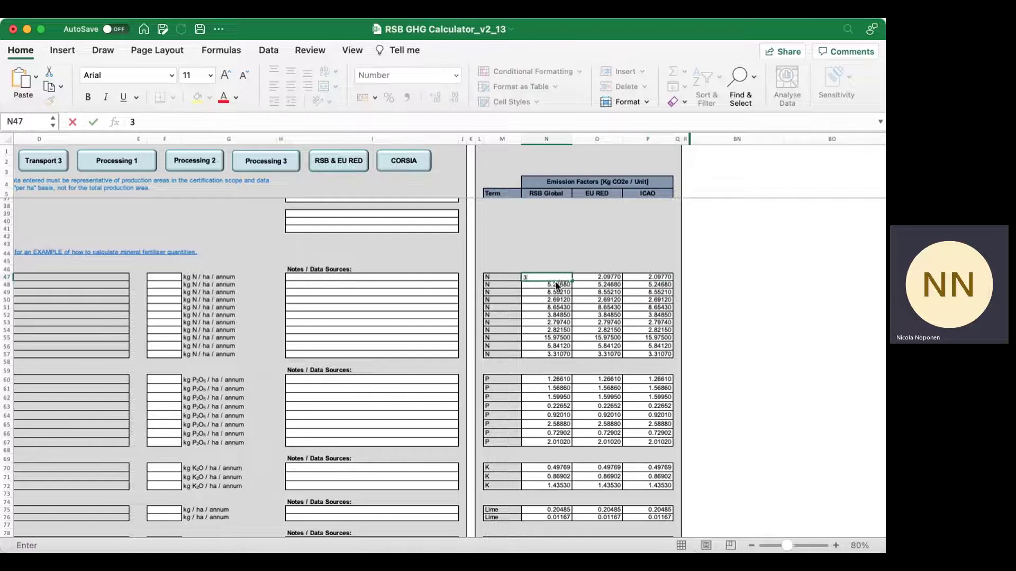
key(Return)
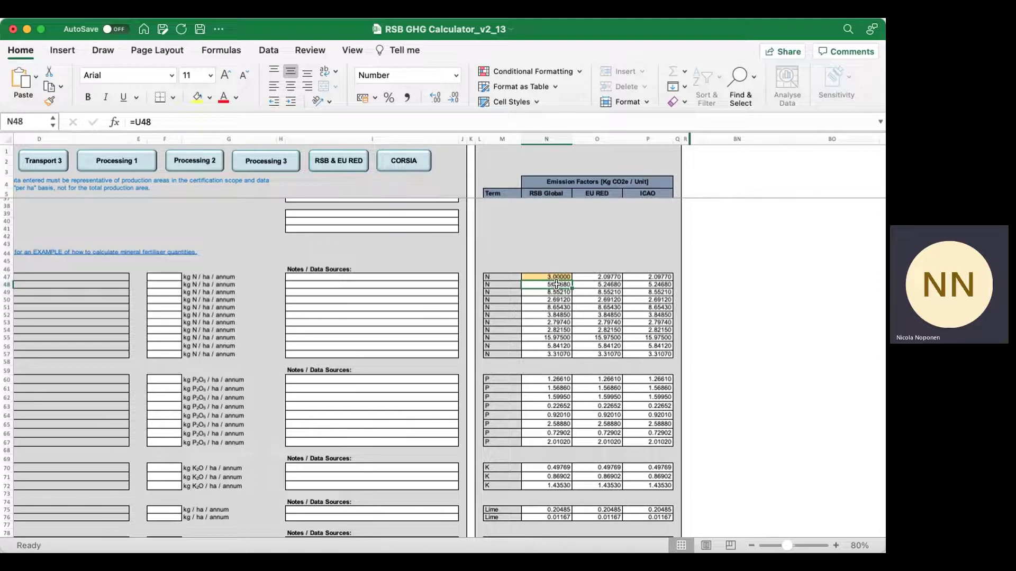
click(602, 276)
text(3)
key(Return)
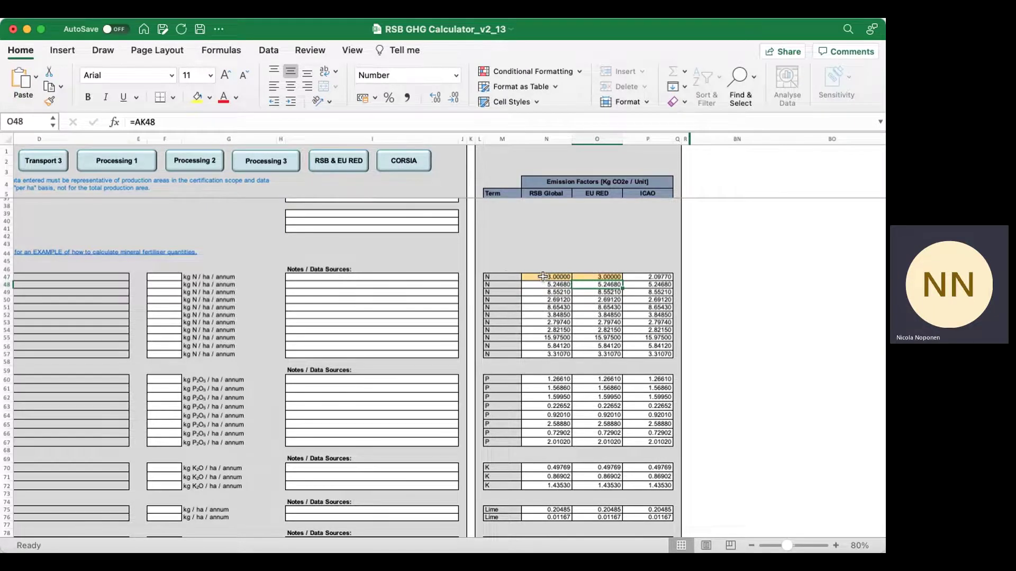
- Select the Notes cell I47, scroll back left, and go to Transport, Blending & Storage 1
click(421, 277)
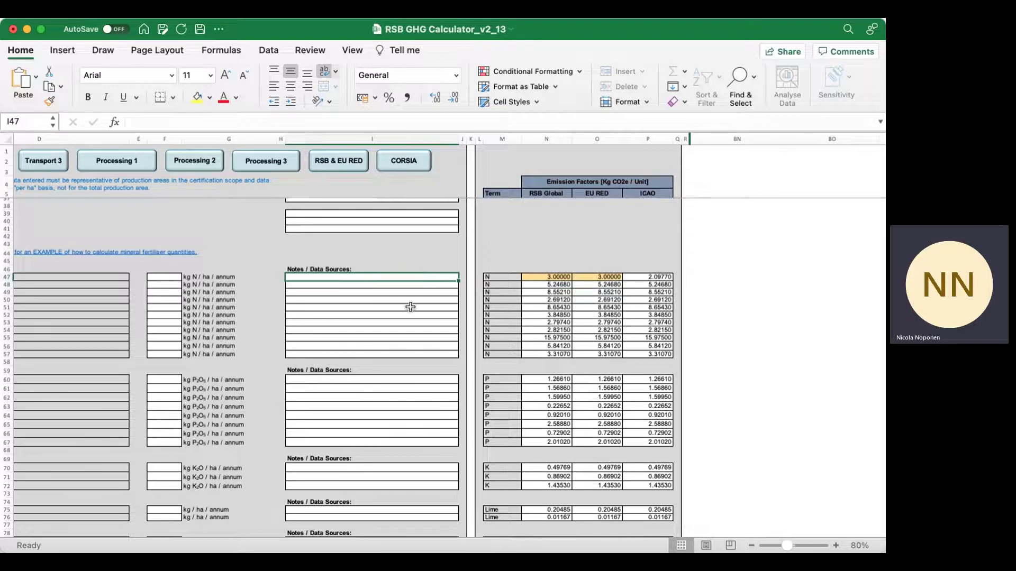
scroll(410, 307, left, 10)
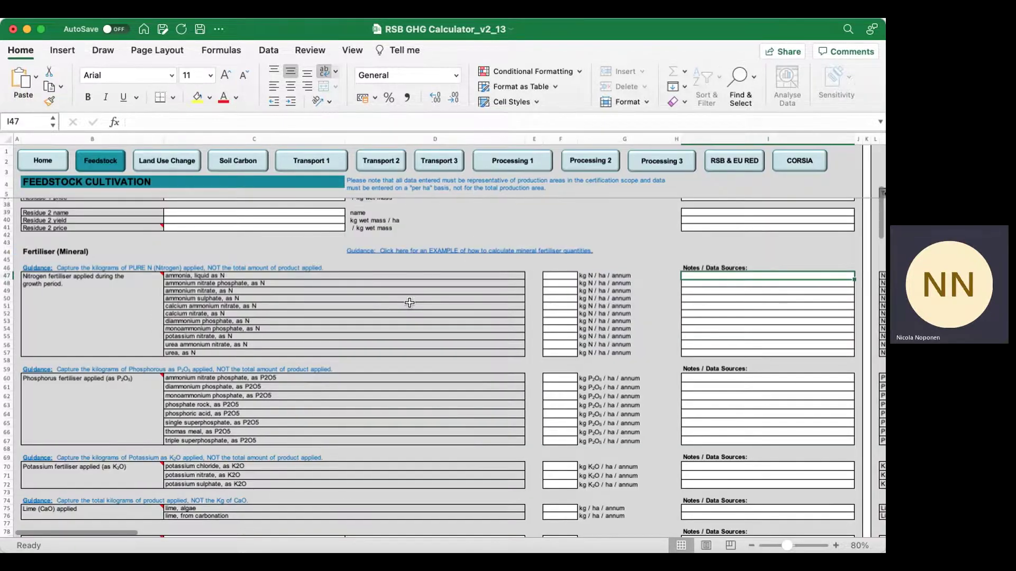
scroll(409, 302, right, 4)
scroll(409, 302, up, 3)
scroll(409, 302, left, 4)
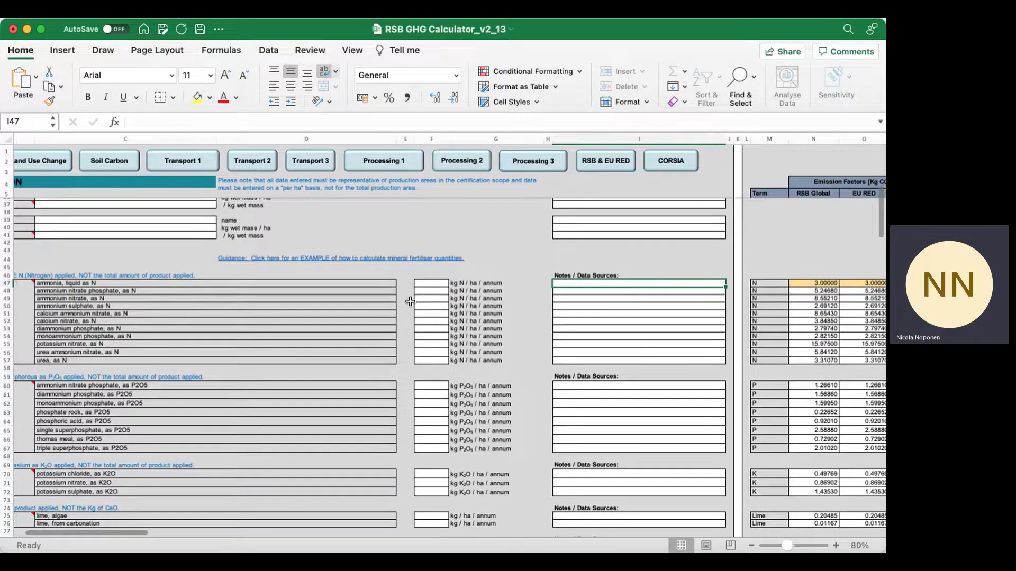
scroll(410, 301, left, 5)
scroll(410, 302, up, 1)
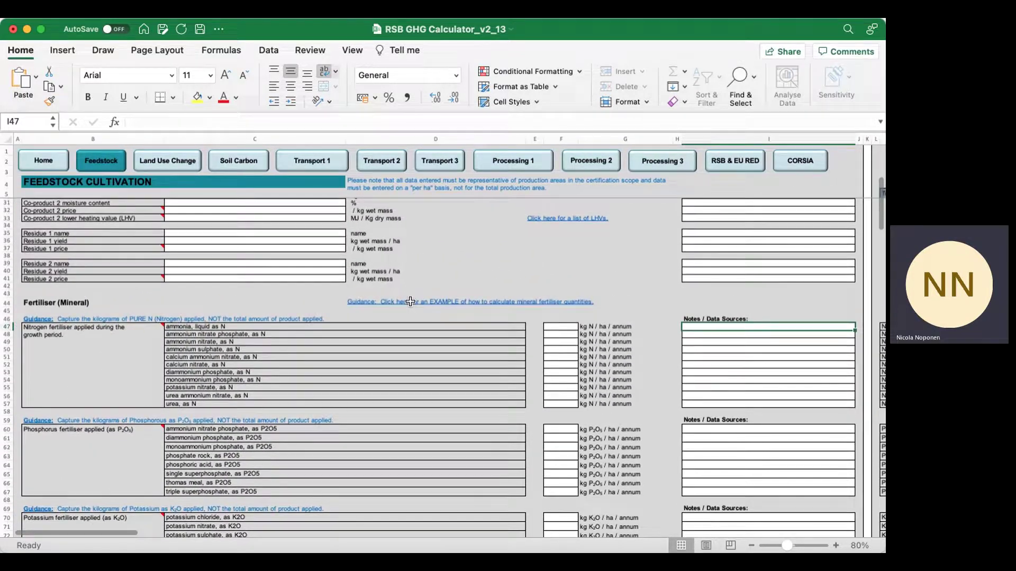
click(331, 162)
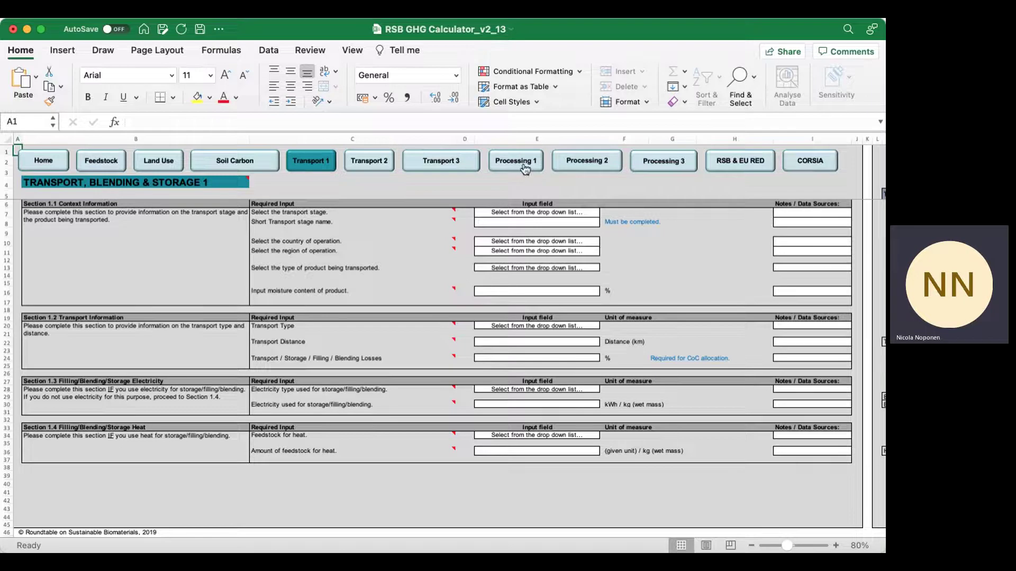
- Scroll through the Processing 1 input sheet, then move on to the RSB & EU RED Results sheet
click(525, 169)
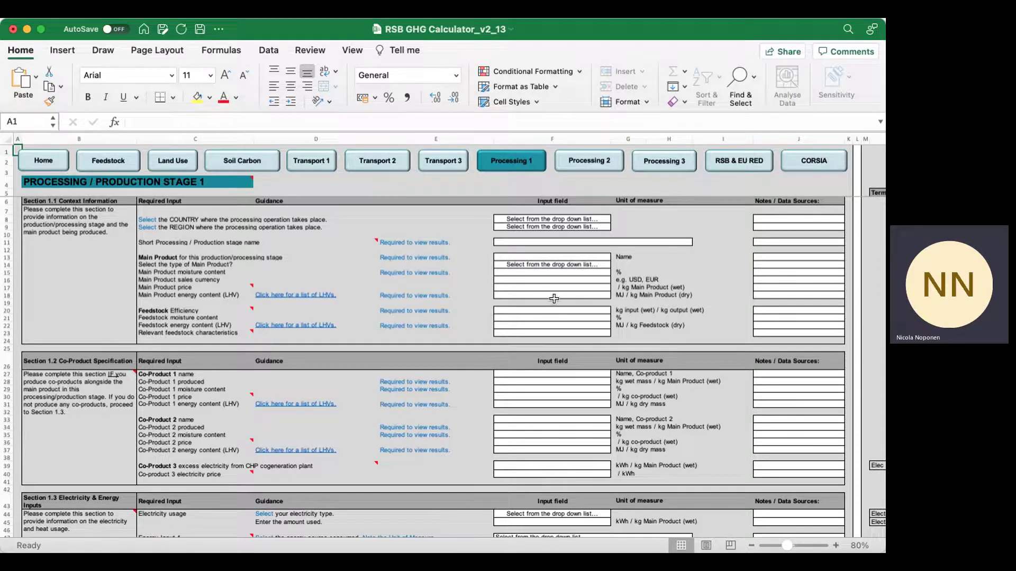
scroll(515, 395, down, 3)
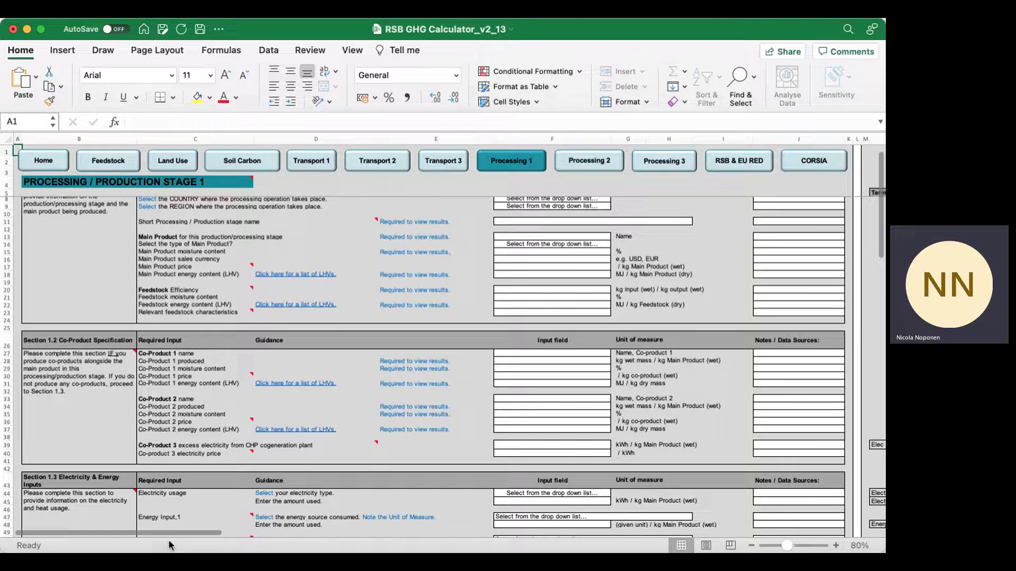
drag(171, 532, 232, 531)
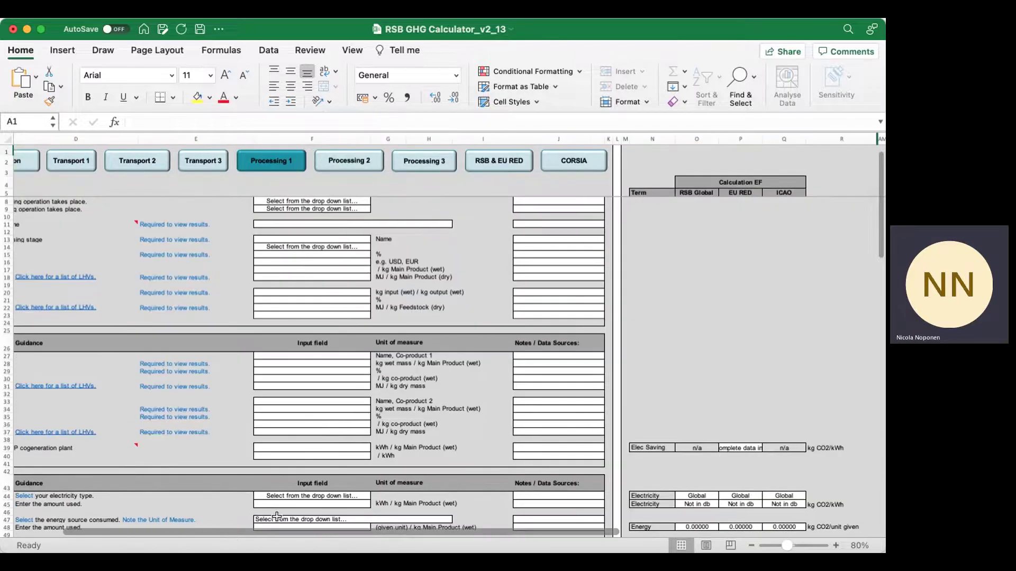
scroll(735, 421, down, 15)
scroll(738, 422, up, 18)
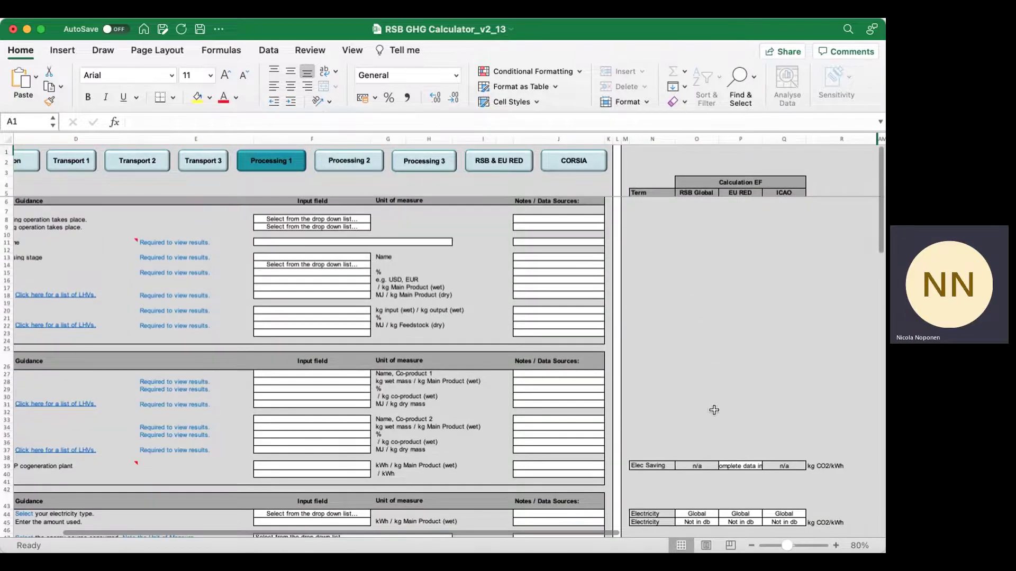
click(507, 163)
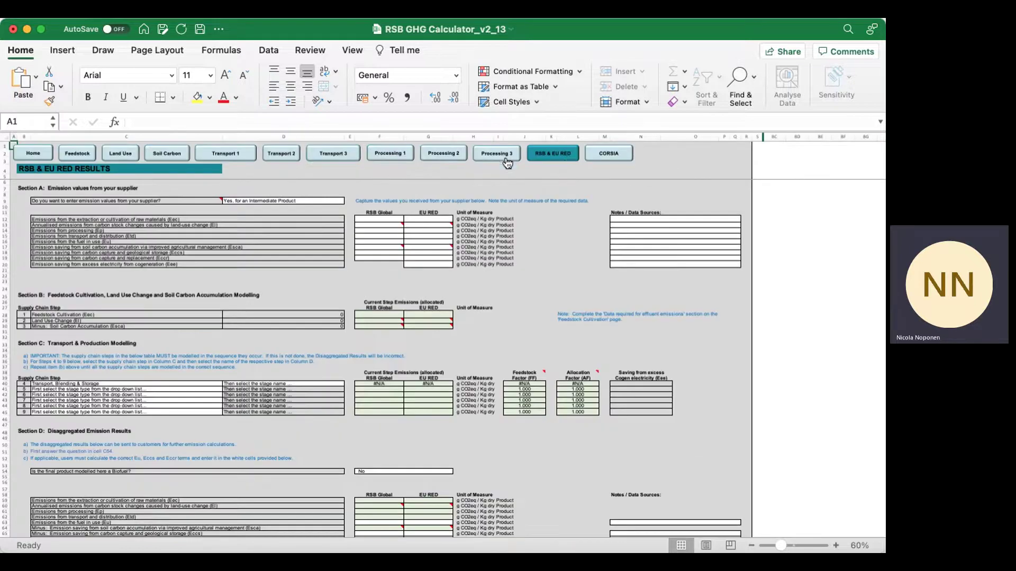
- Zoom the results sheet to 88% and scroll down to Sections D and E
click(789, 550)
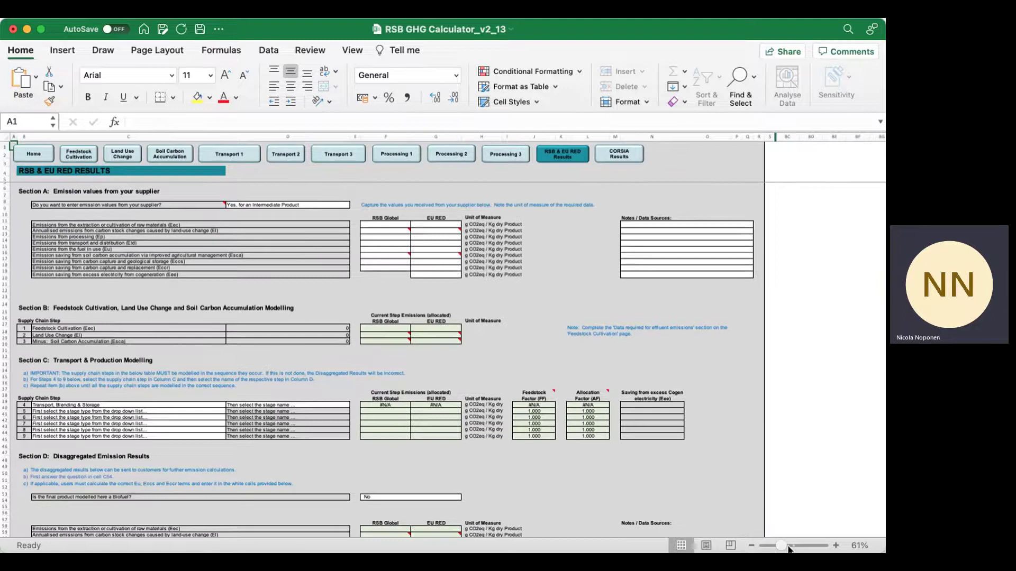
click(788, 549)
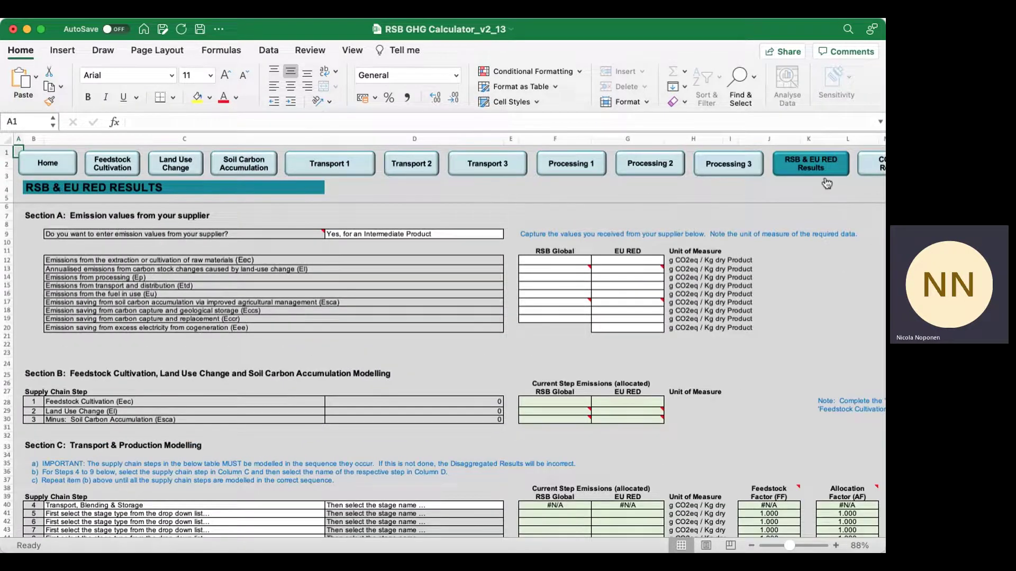
scroll(817, 181, right, 1)
scroll(817, 182, right, 2)
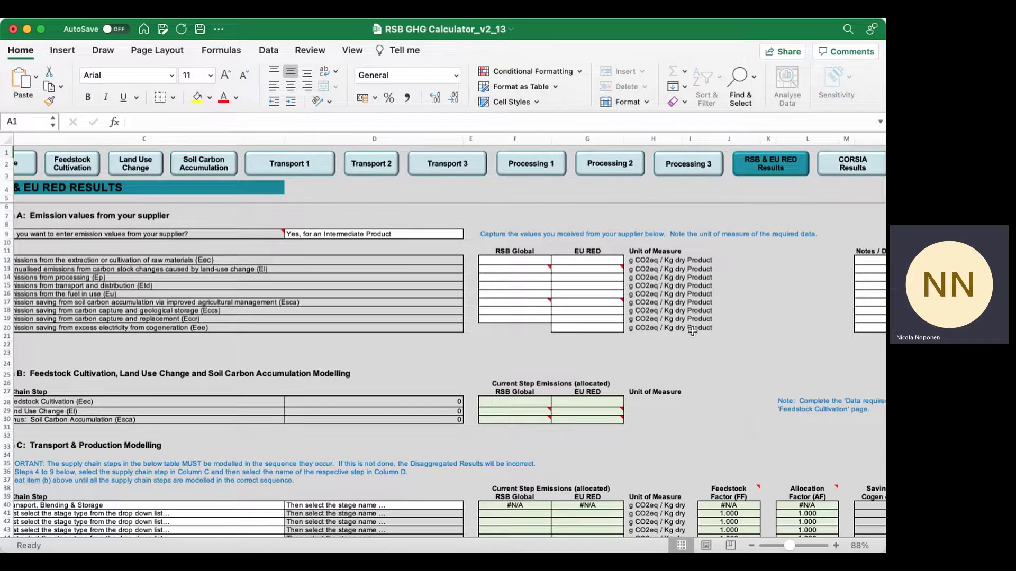
scroll(657, 348, down, 3)
scroll(657, 348, up, 3)
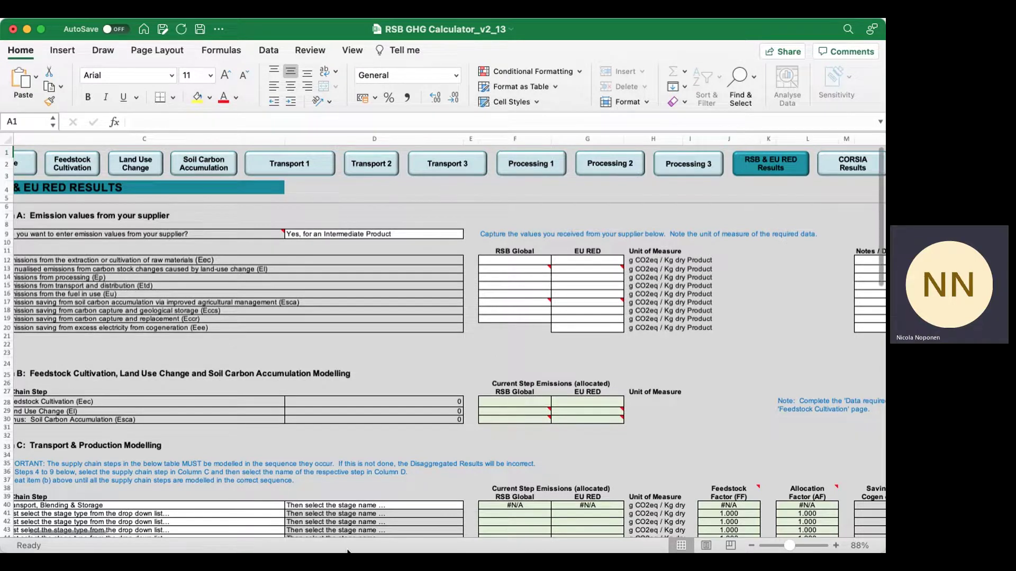
scroll(570, 388, down, 2)
scroll(570, 388, down, 15)
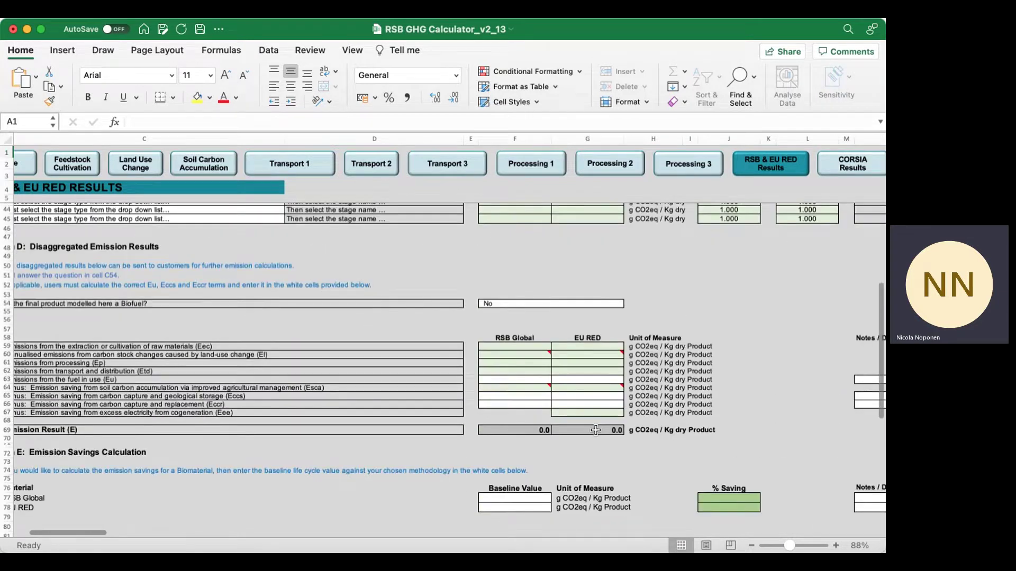
- Inspect the EU RED emission result, the baseline values, and the RSB and EU RED % Saving formulas
click(593, 430)
click(521, 500)
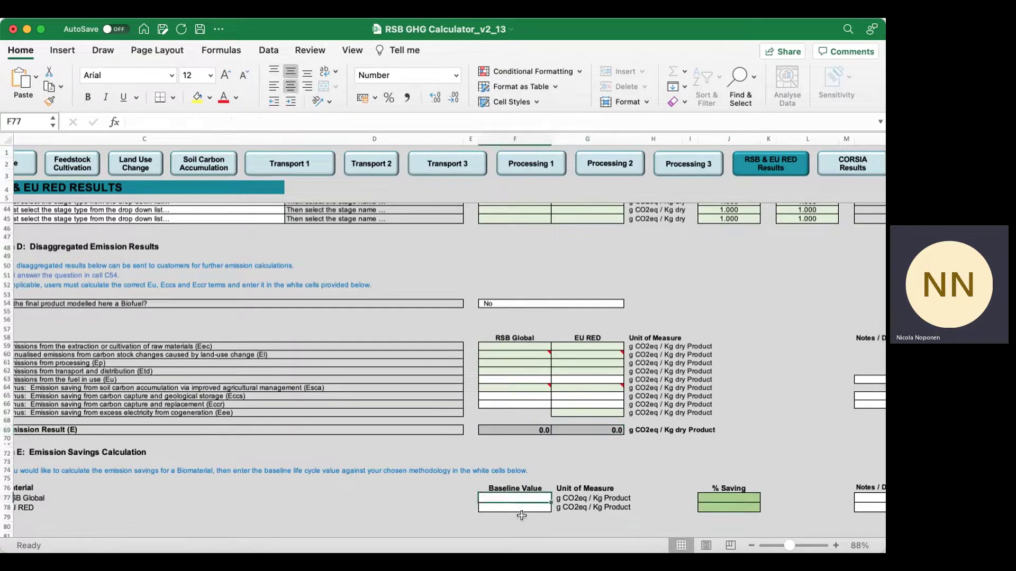
click(522, 508)
click(755, 498)
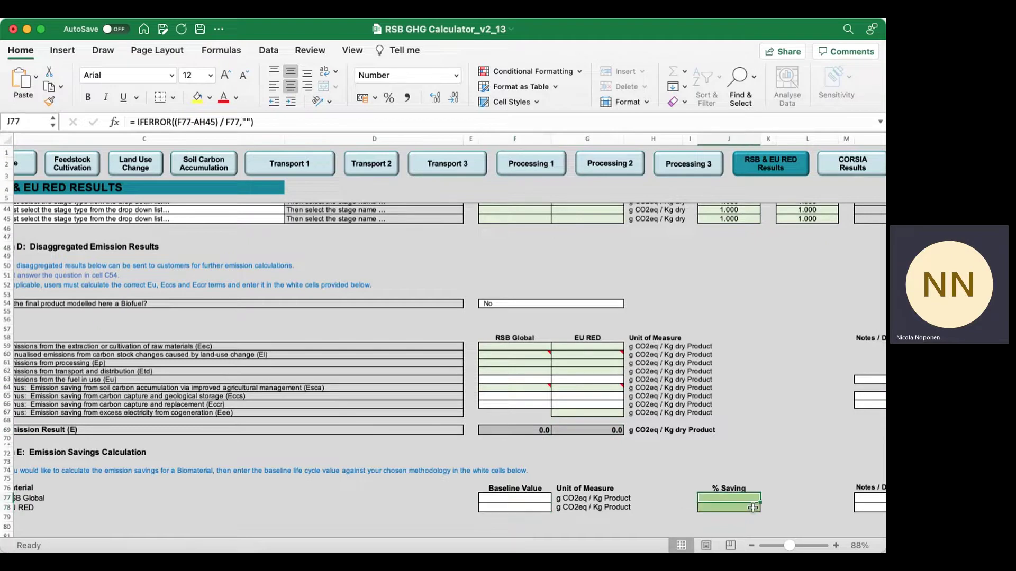
click(754, 507)
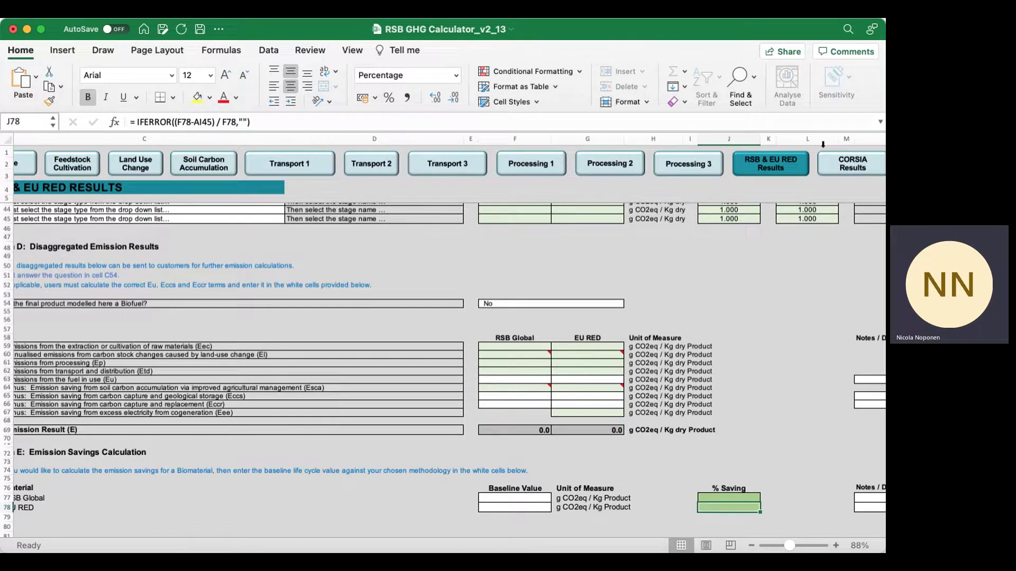
- Review the CORSIA results, including the recycling emissions credit input, then return to Home
click(866, 164)
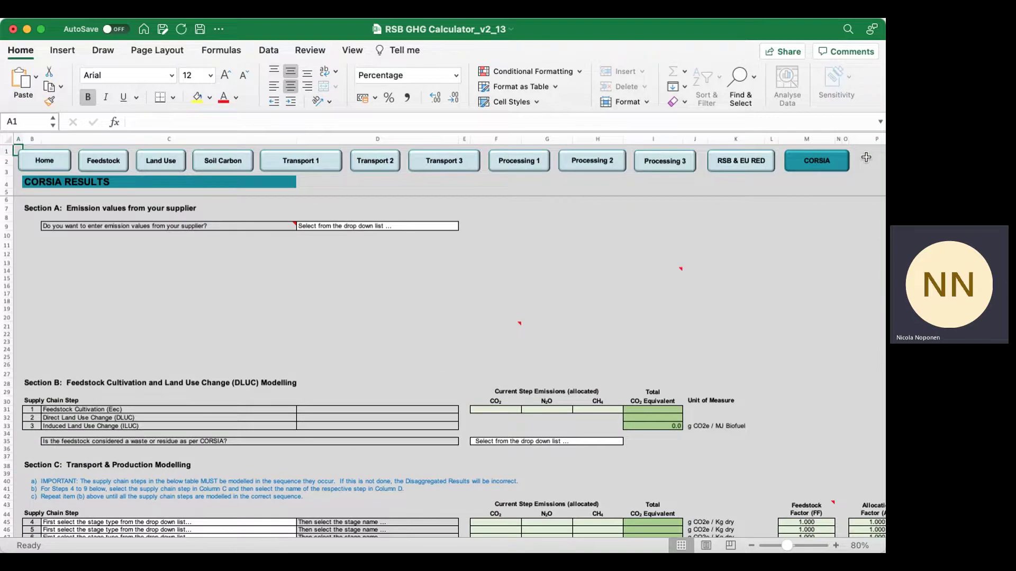
scroll(635, 351, down, 10)
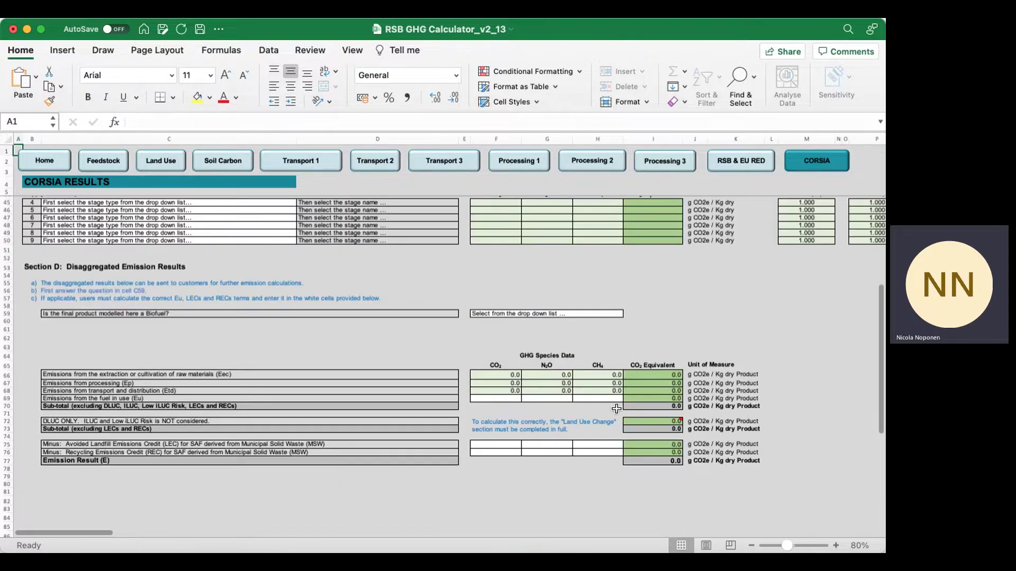
click(507, 450)
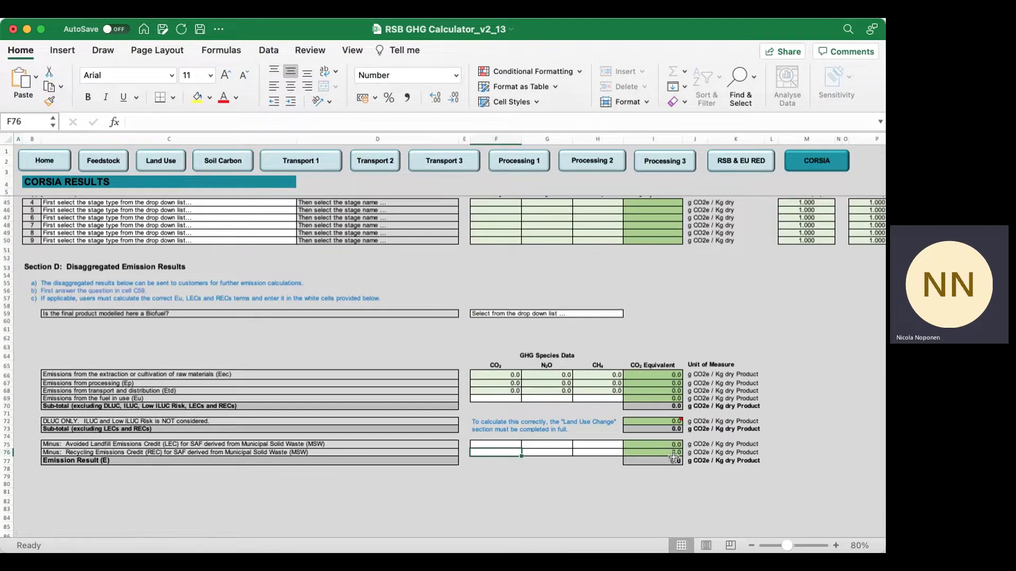
scroll(570, 403, up, 10)
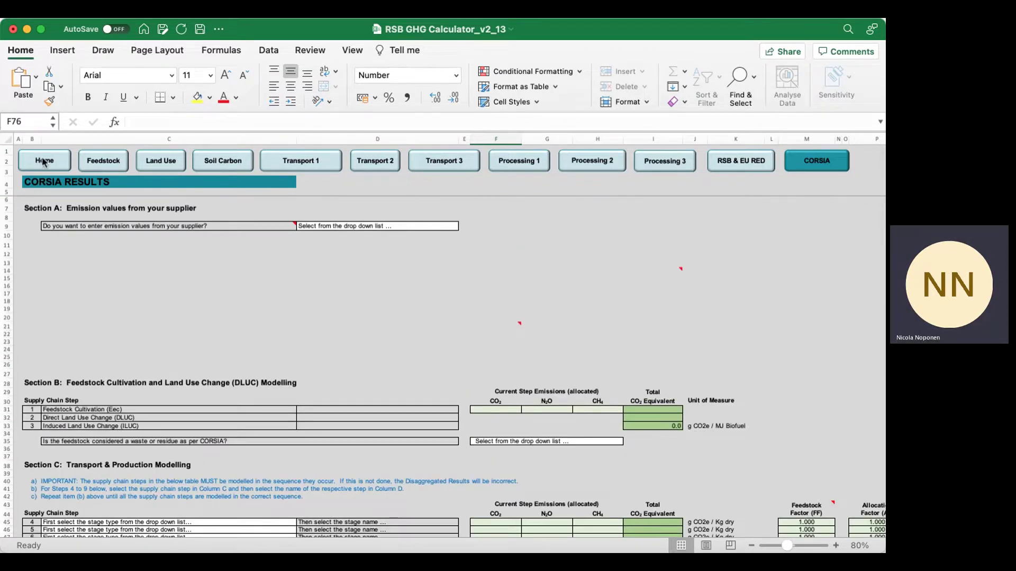
click(45, 162)
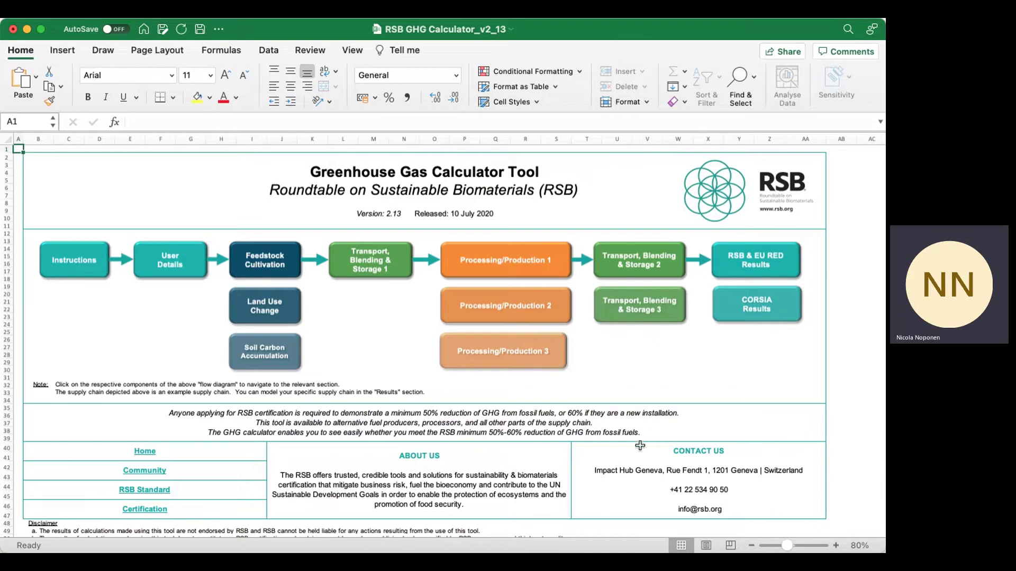